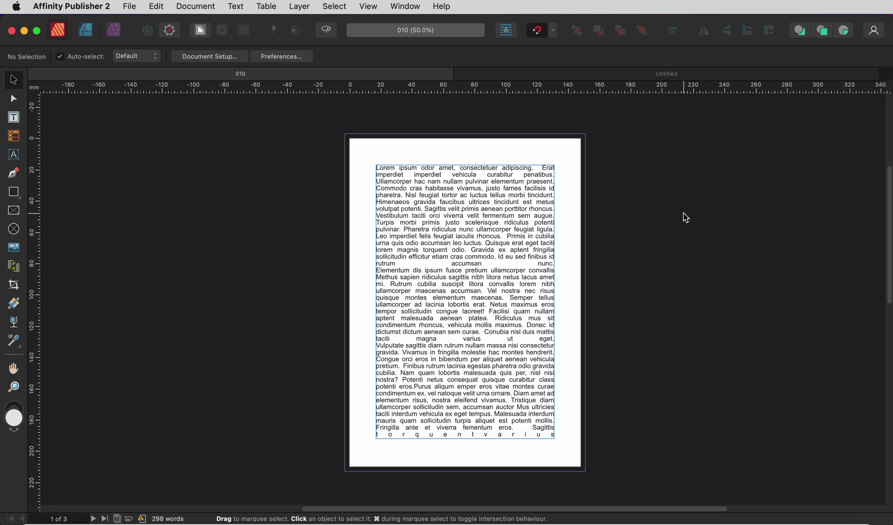
Compare against the Untitled document, then return to the 010 document's justified text frame.
left_click(597, 78)
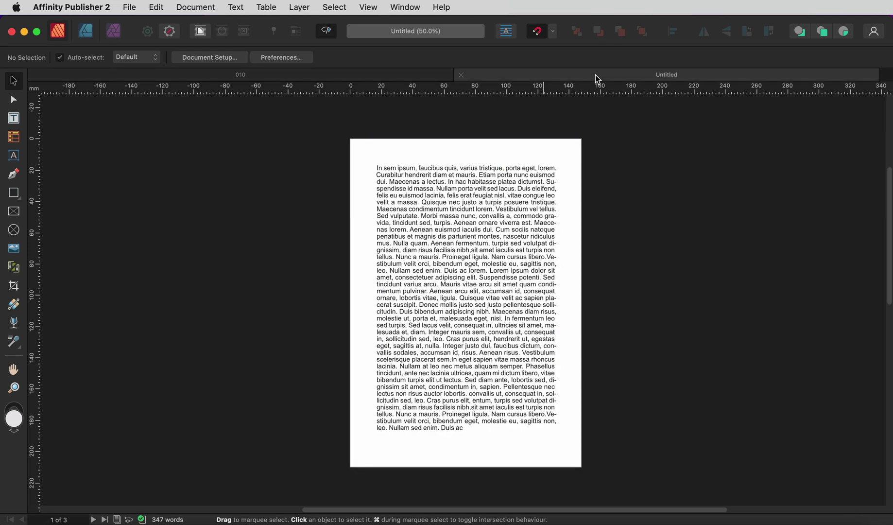
left_click(422, 76)
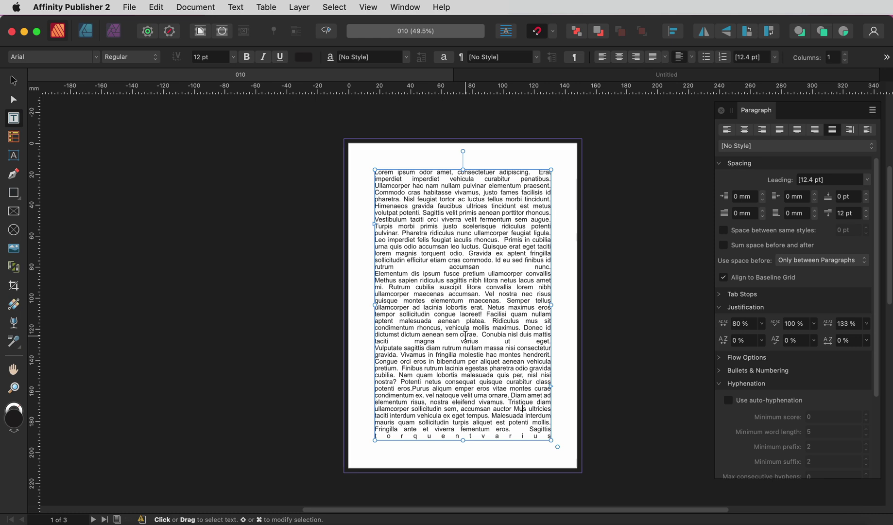
Show the word count, switch it to characters (1900), and select a single line of text.
key("Escape")
key("Escape")
left_click(377, 7)
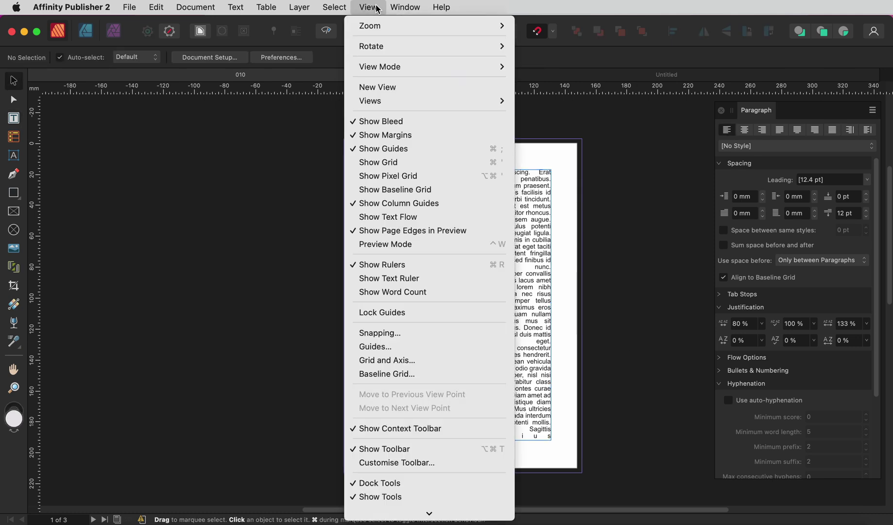
left_click(457, 292)
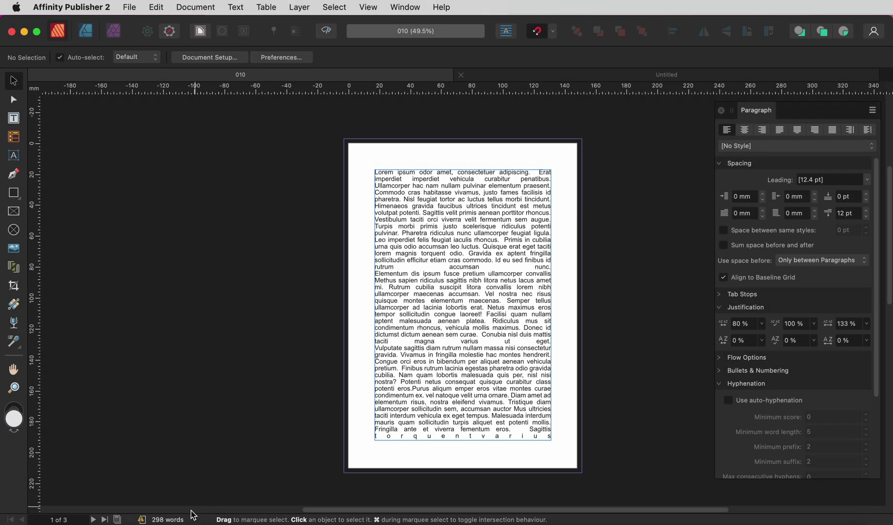
left_click(181, 519)
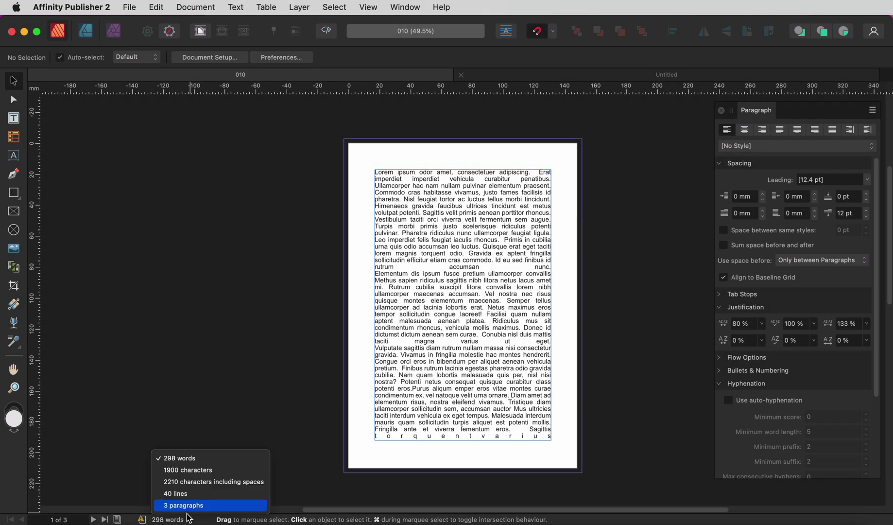
left_click(236, 471)
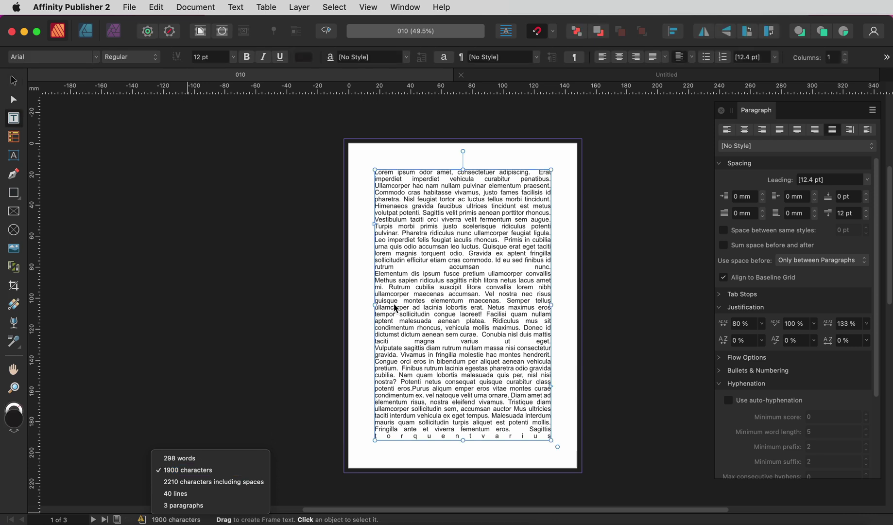
triple_click(459, 213)
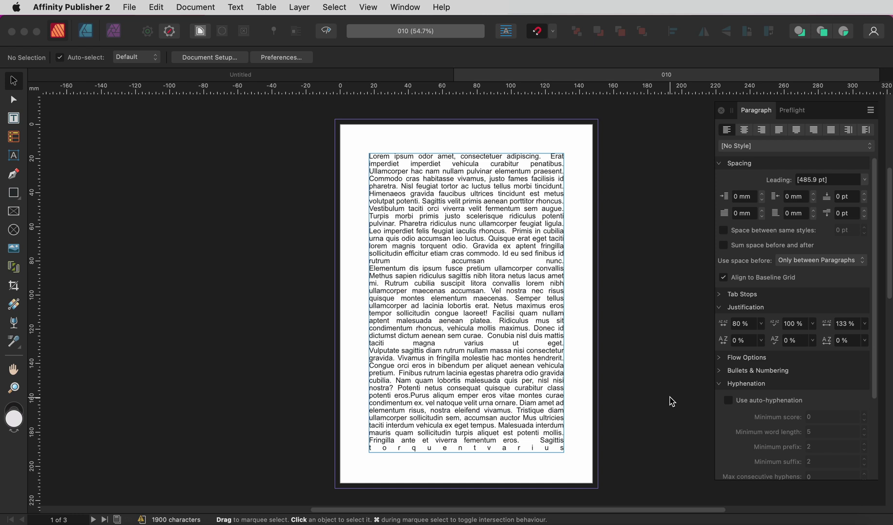
Use Find and Replace to replace the ten line breaks so the paragraph reflows continuously.
key("super+f")
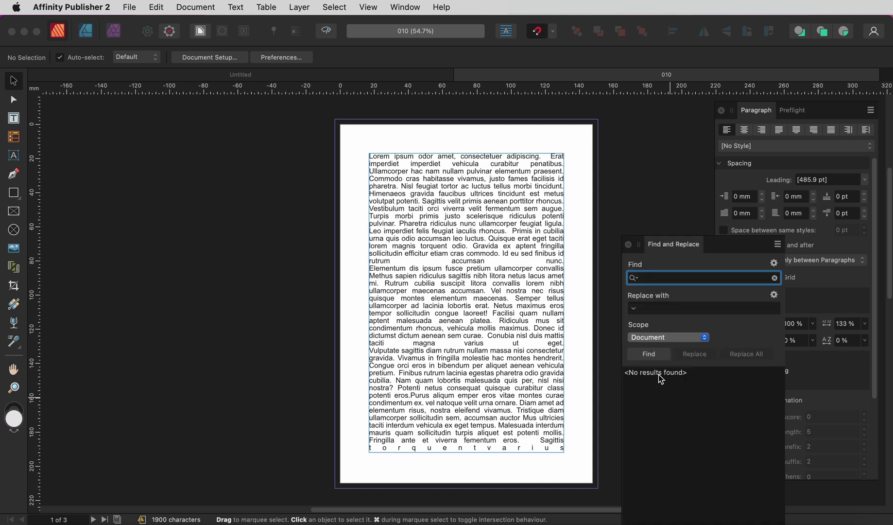
left_click(656, 307)
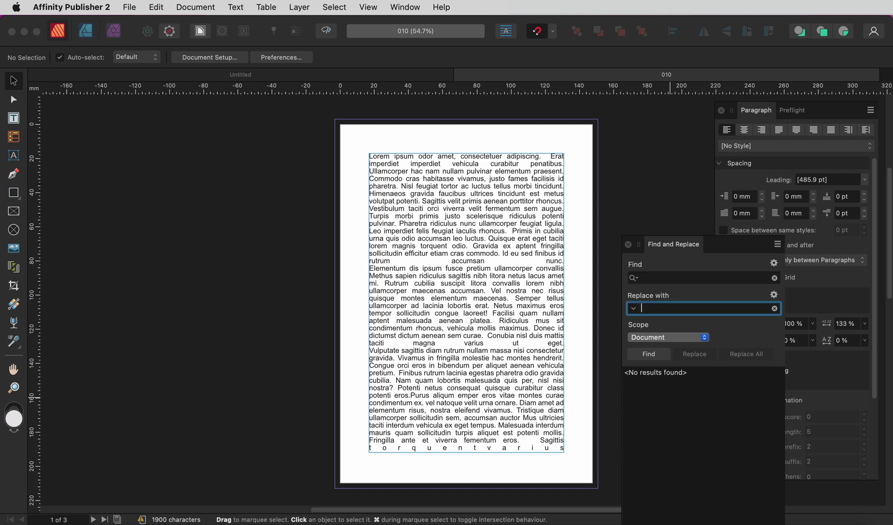
left_click(650, 354)
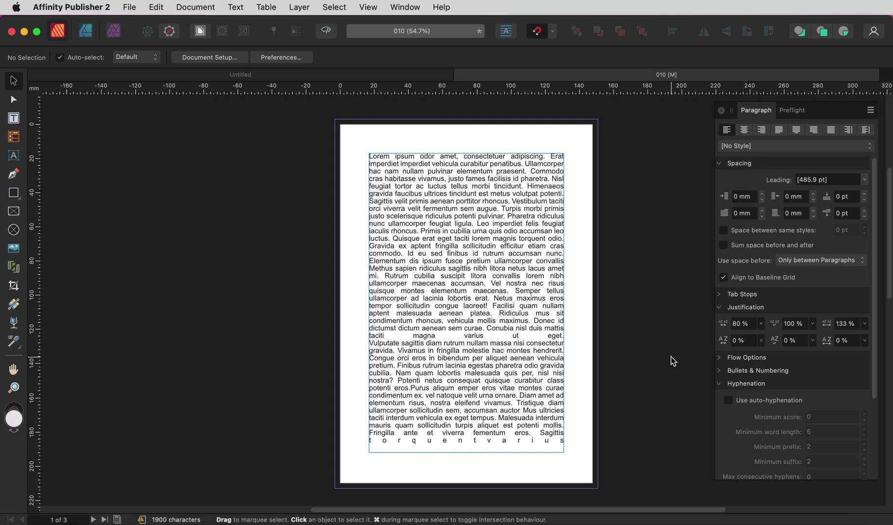
Review the character language settings, then return to the paragraph hyphenation options.
key("super+t")
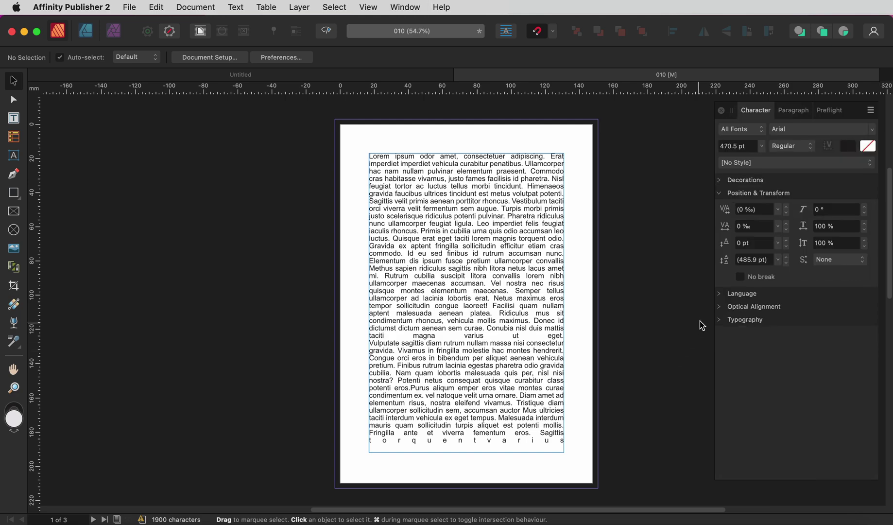
left_click(719, 293)
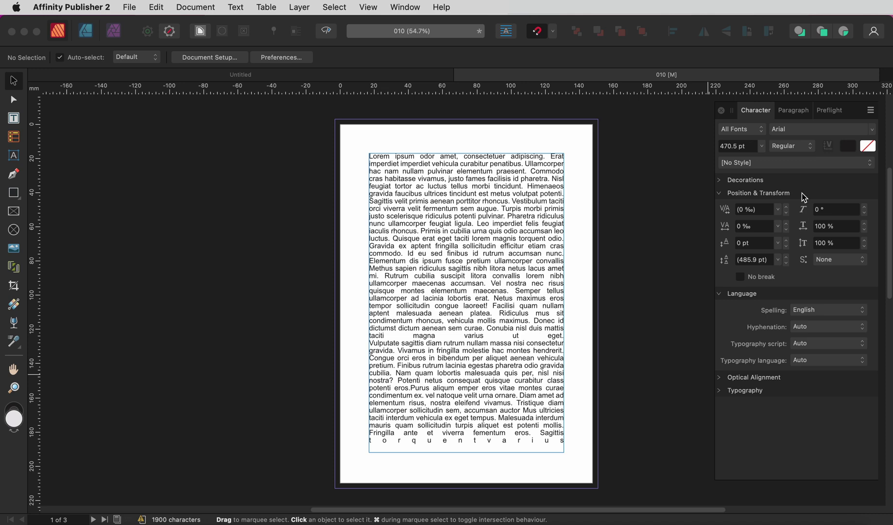
left_click(798, 111)
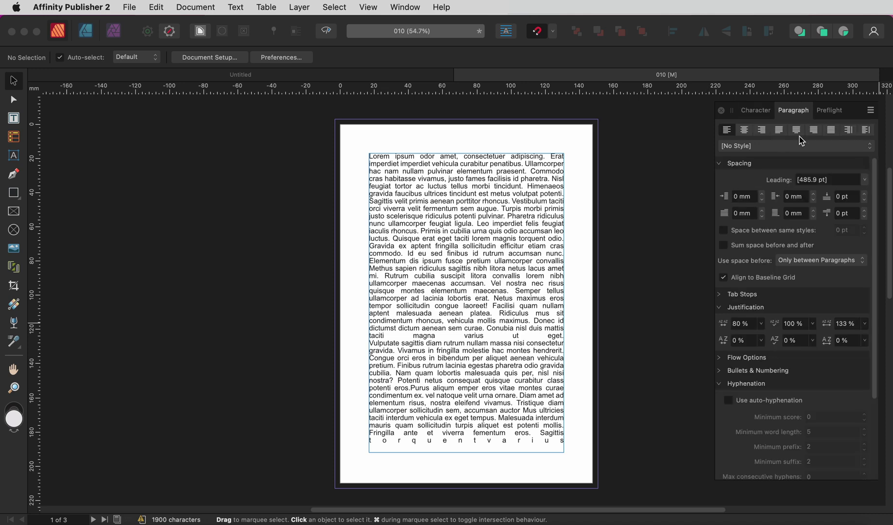
scroll(791, 236, "down", 5)
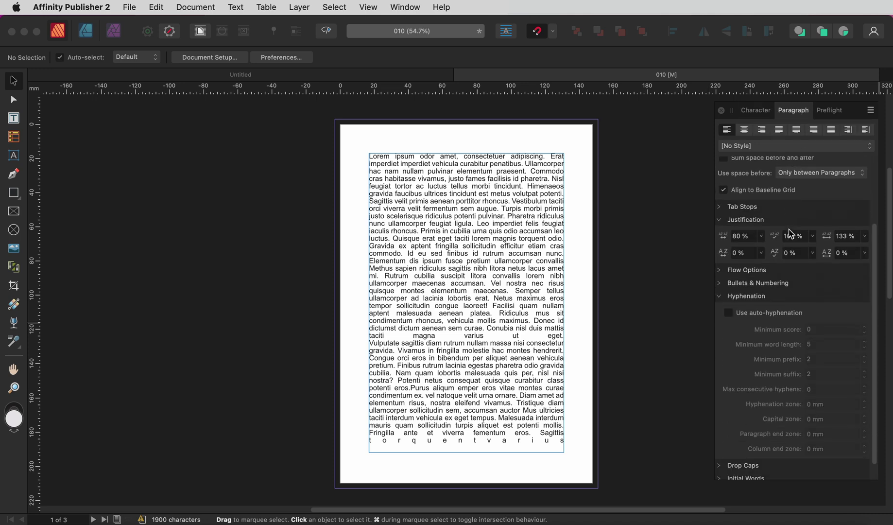
Enable auto-hyphenation: minimum score 1, word length 7, suffix 3, max 2 consecutive hyphens.
left_click(727, 312)
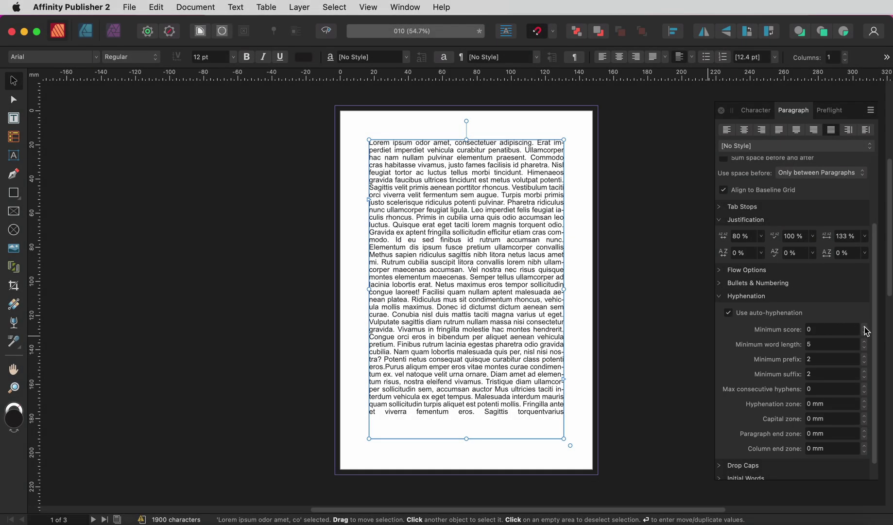
left_click(865, 327)
left_click(864, 341)
left_click(865, 342)
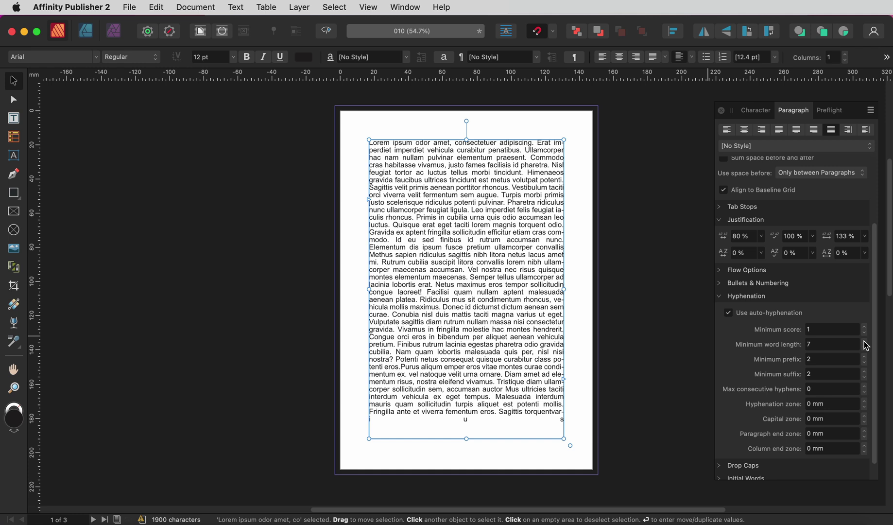
left_click(865, 371)
left_click(864, 386)
left_click(864, 387)
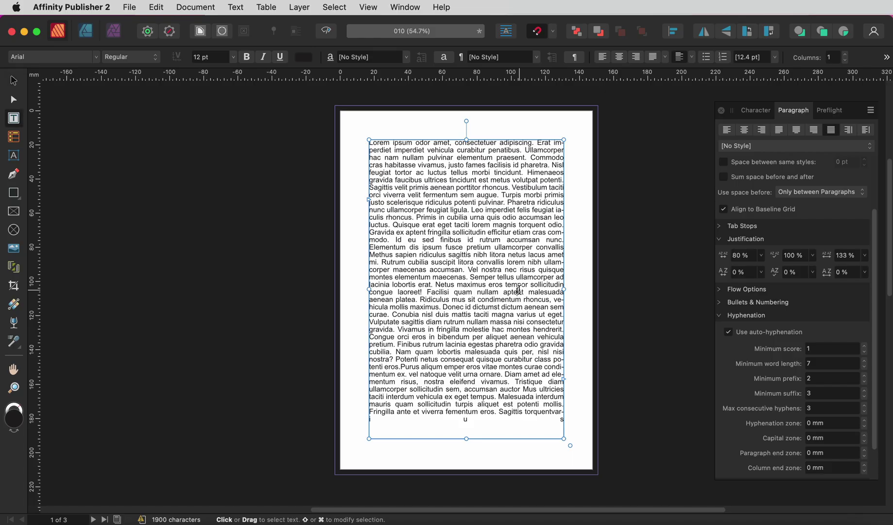
Set word spacing to 70 % minimum, 85 % desired and 100 % maximum.
left_click(750, 258)
type("70")
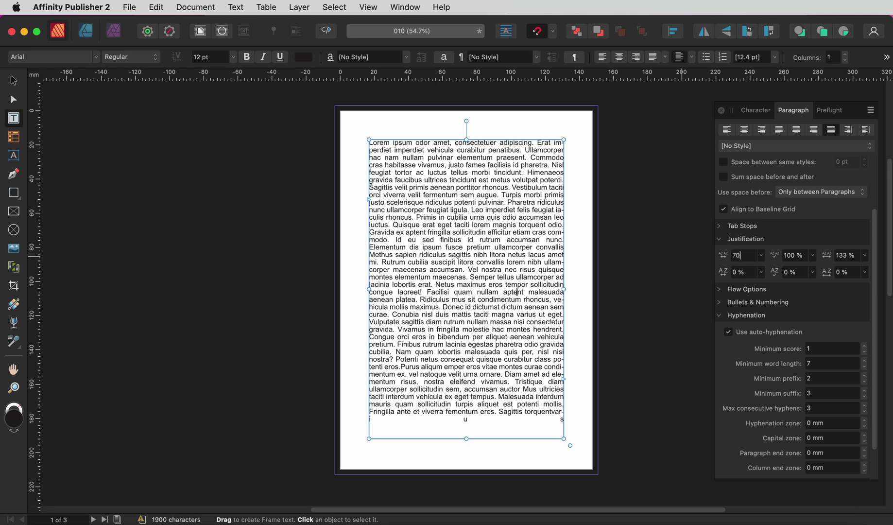
key("Return")
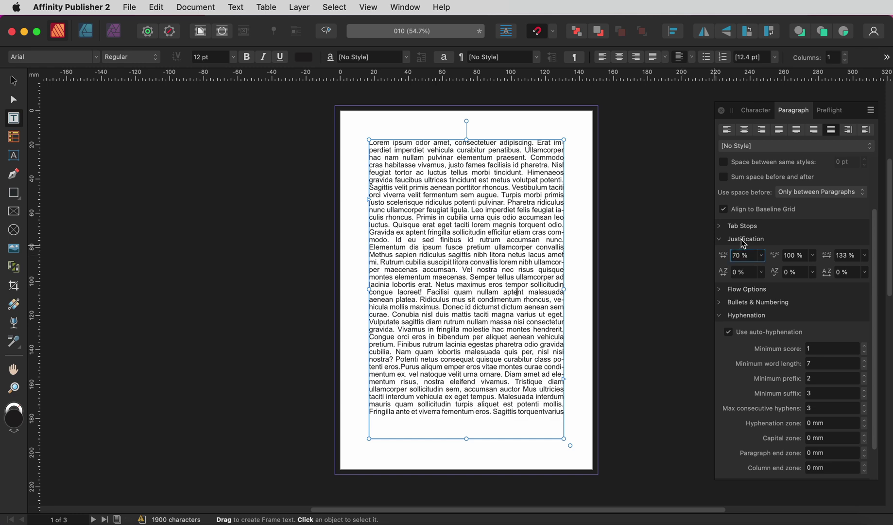
left_click(793, 256)
type("85")
key("Return")
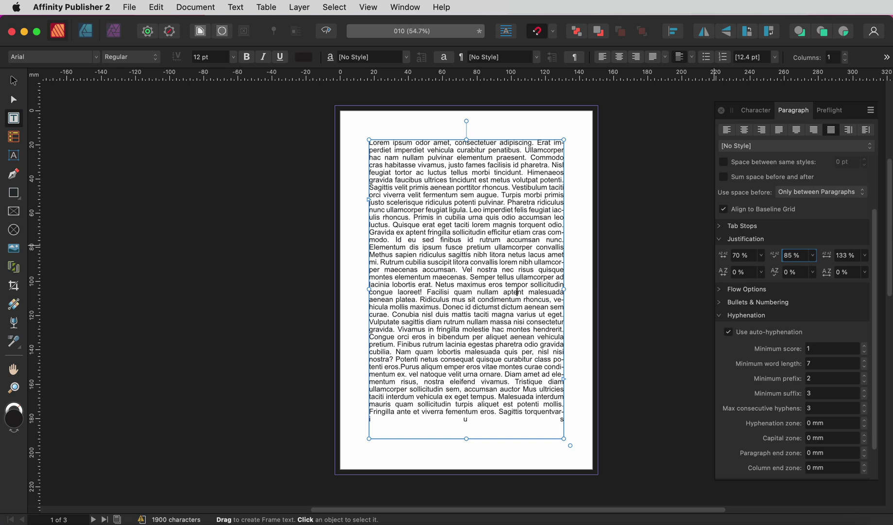
left_click(852, 260)
type("100")
key("Return")
left_click(739, 273)
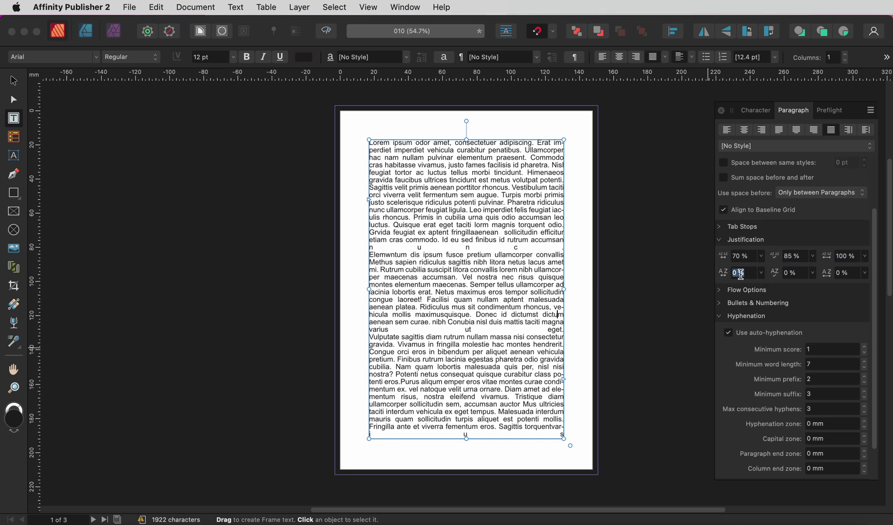
Set letter spacing to -2 % minimum and 2 % maximum.
key("Down")
key("Down")
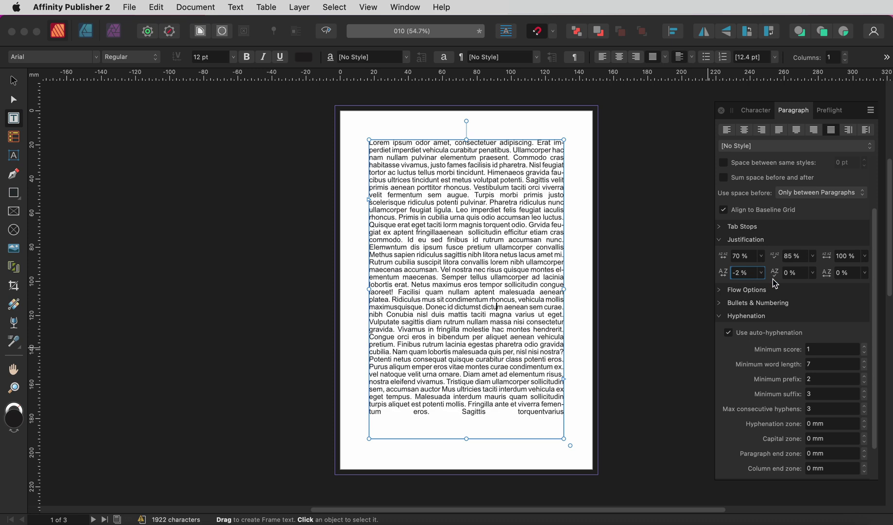
left_click(845, 273)
key("Up")
key("Up")
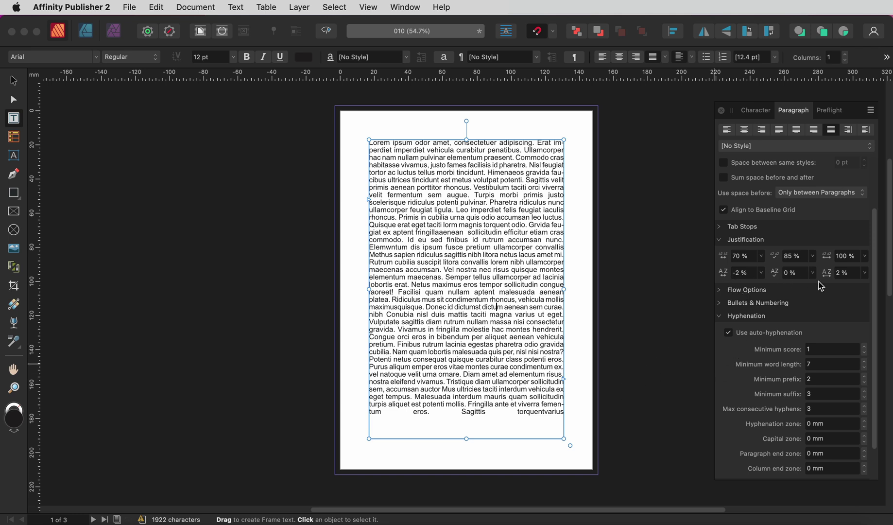
left_click(834, 275)
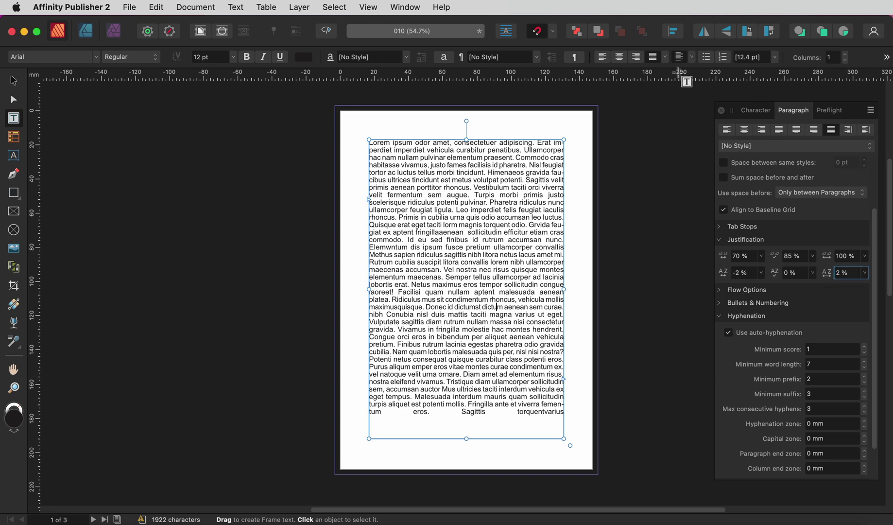
left_click(666, 58)
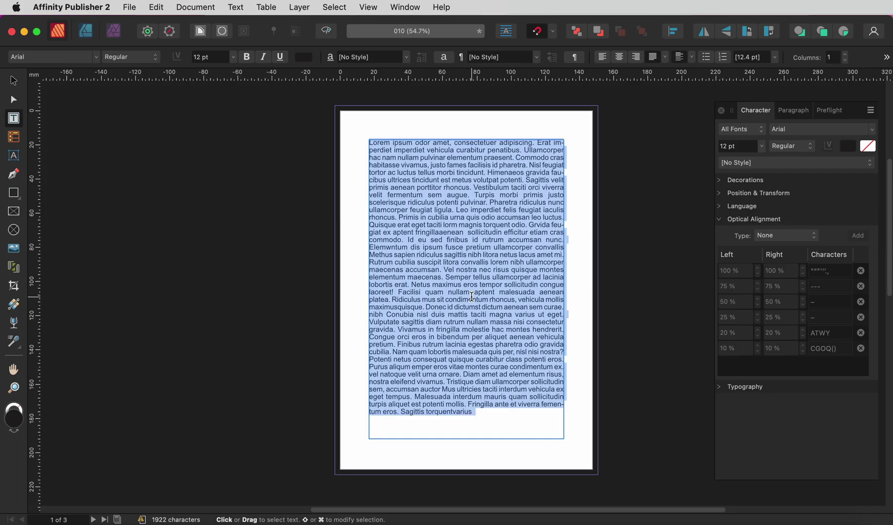
Apply Font optical margin alignment to the text, then deselect everything.
left_click(786, 236)
left_click(784, 262)
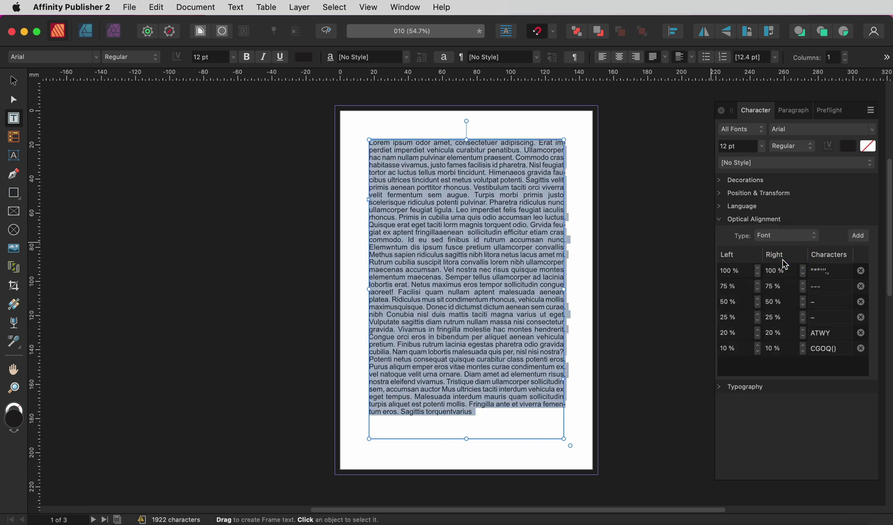
left_click(554, 269)
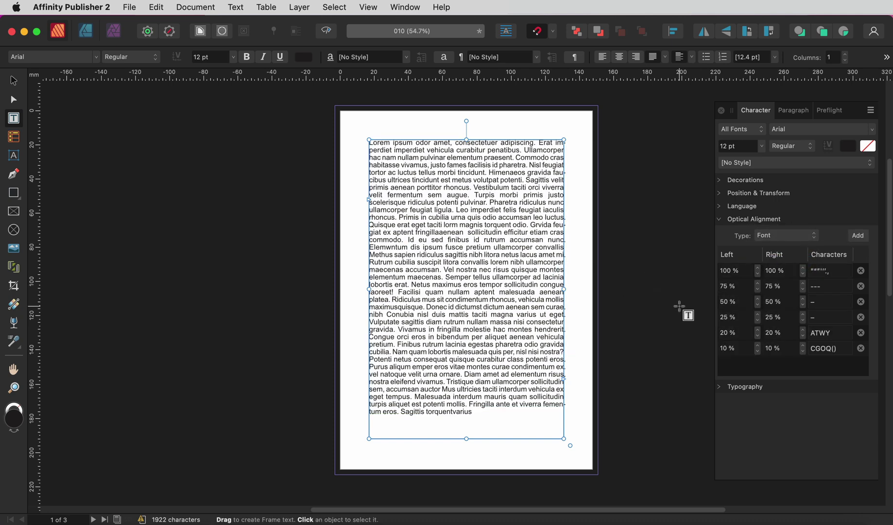
left_click(13, 80)
left_click(197, 194)
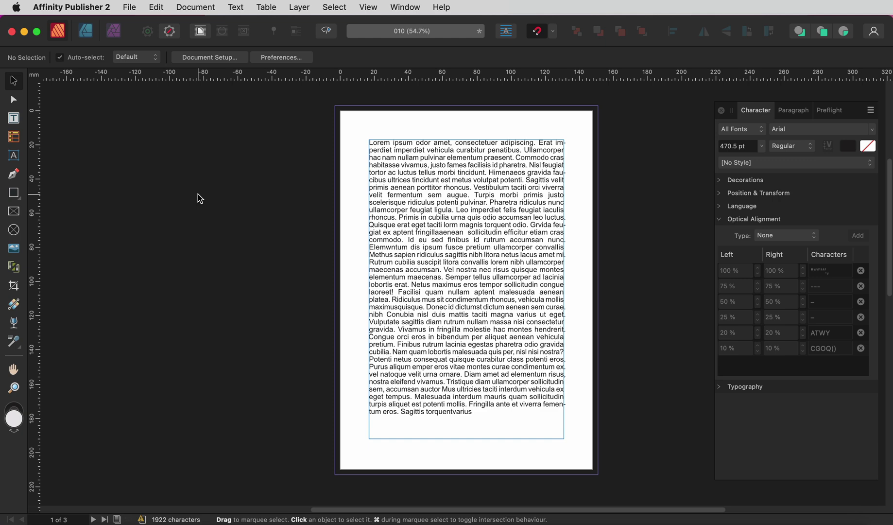
Preview the 010 page without outlines to check the justified, hyphenated text.
key("shift+w")
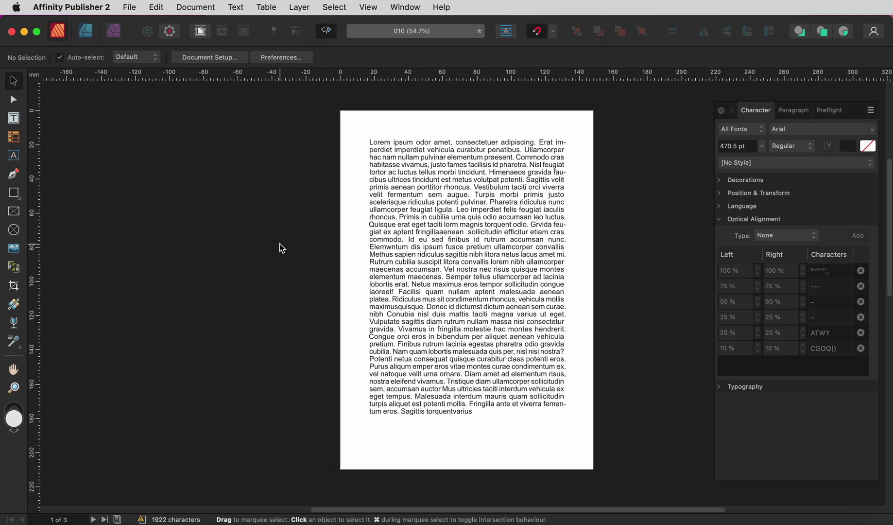